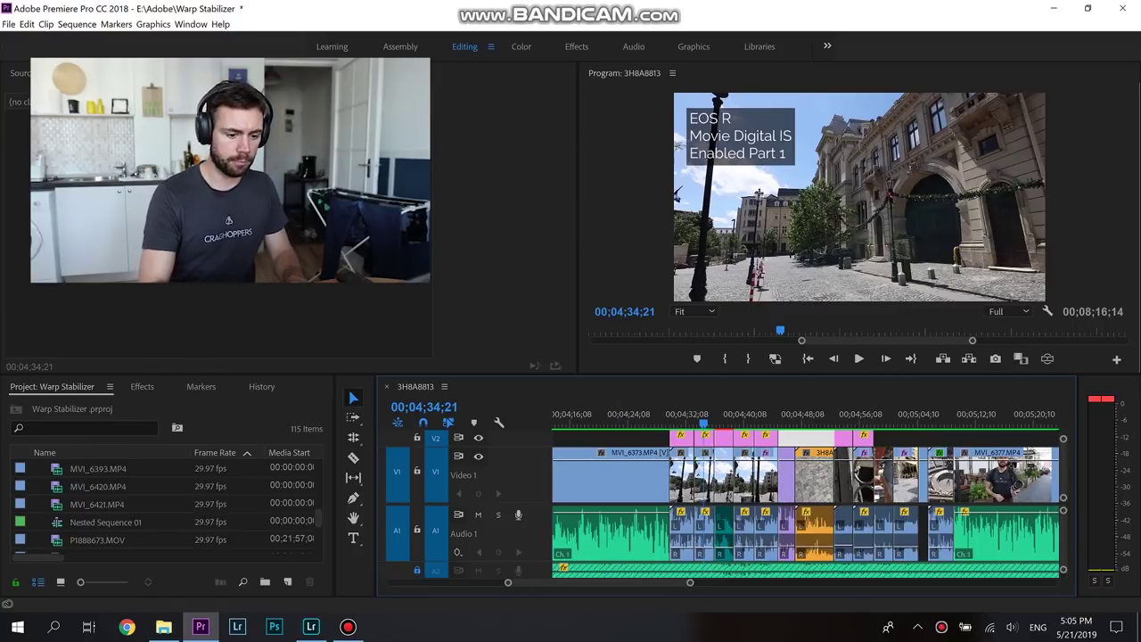
Play the EOS R comparison clips titled "No Movie Digital IS" and "Movie Digital IS Enabled Part 1" to compare their shake.
key(equal)
key(Up)
key(Up)
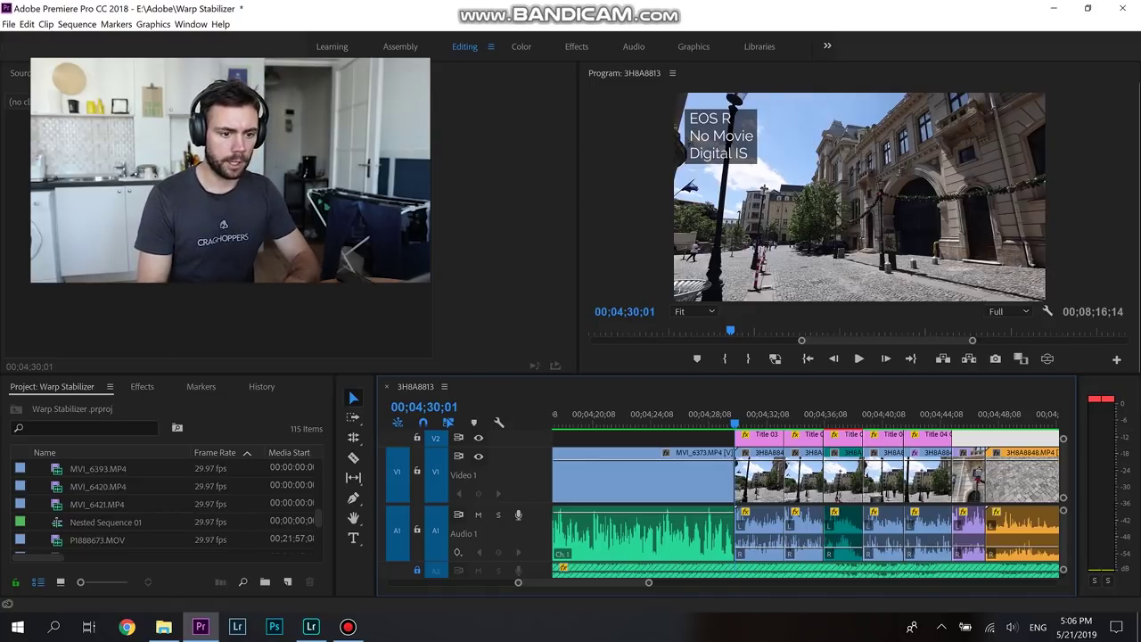
key(space)
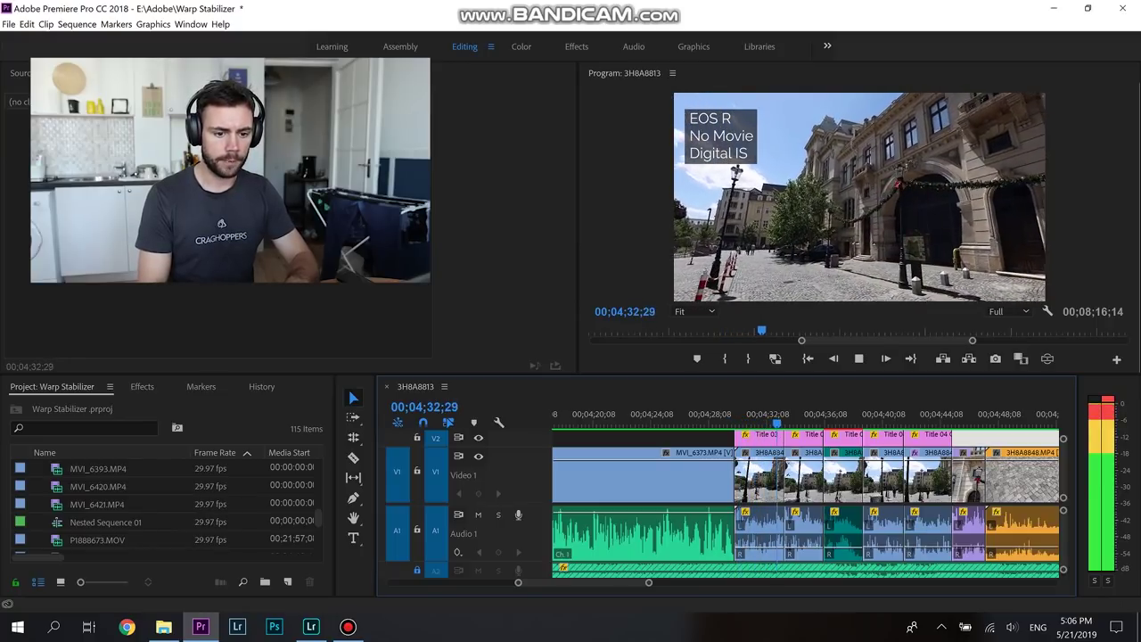
key(space)
key(Up)
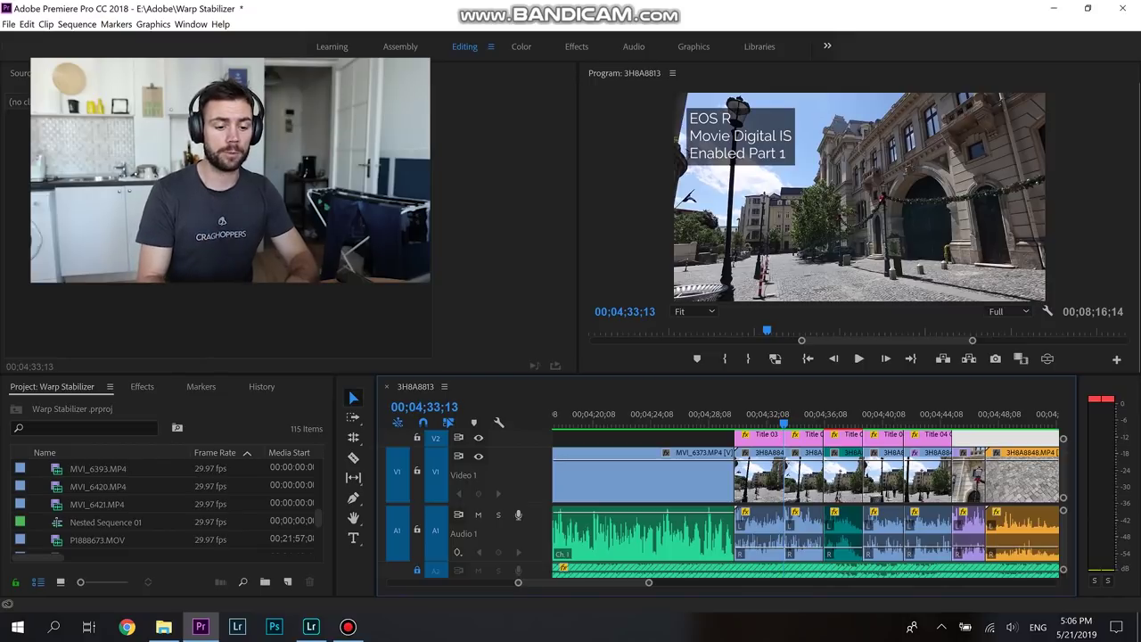
key(space)
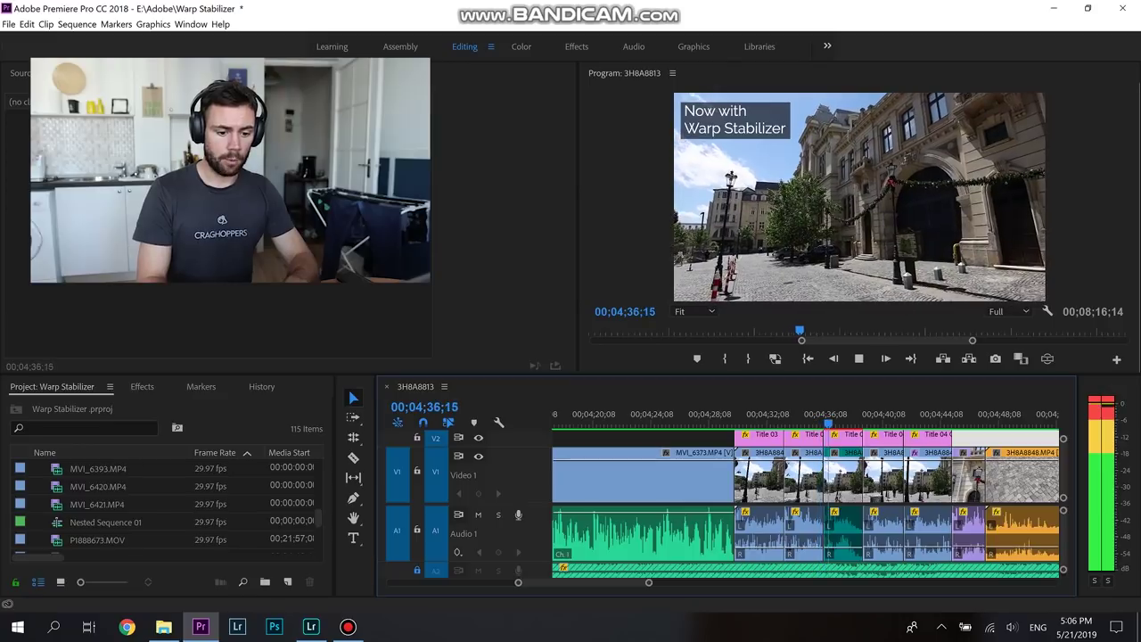
key(space)
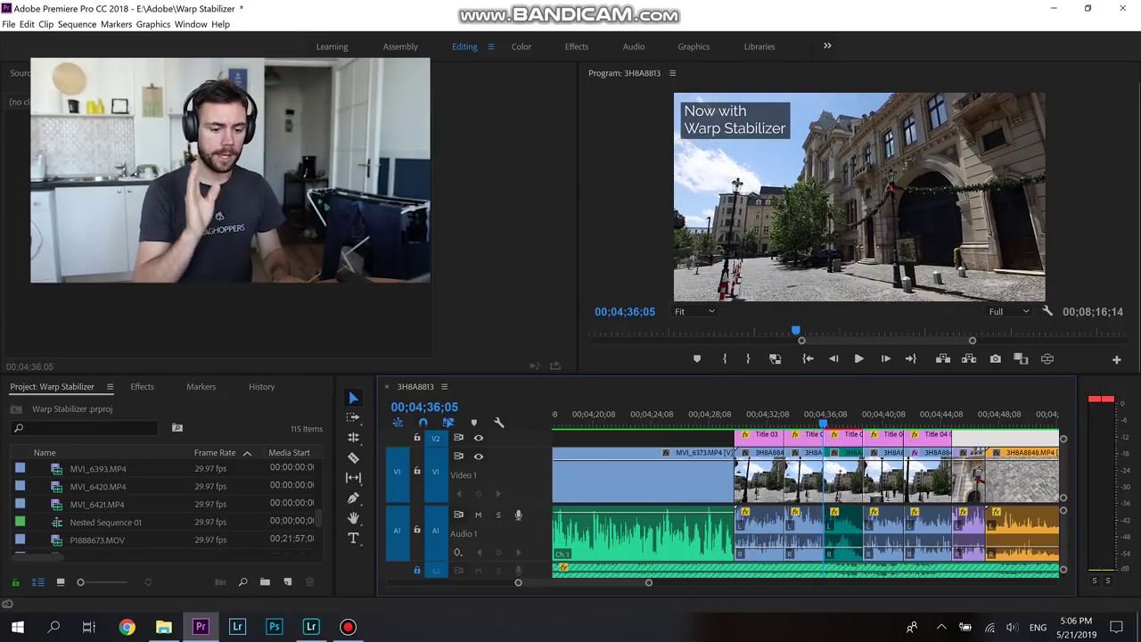
Search the effects for "warp" and apply the Warp Stabilizer video effect to clip 3H8A8845.MP4 beneath the "Now with Warp Stabilizer" title.
click(843, 472)
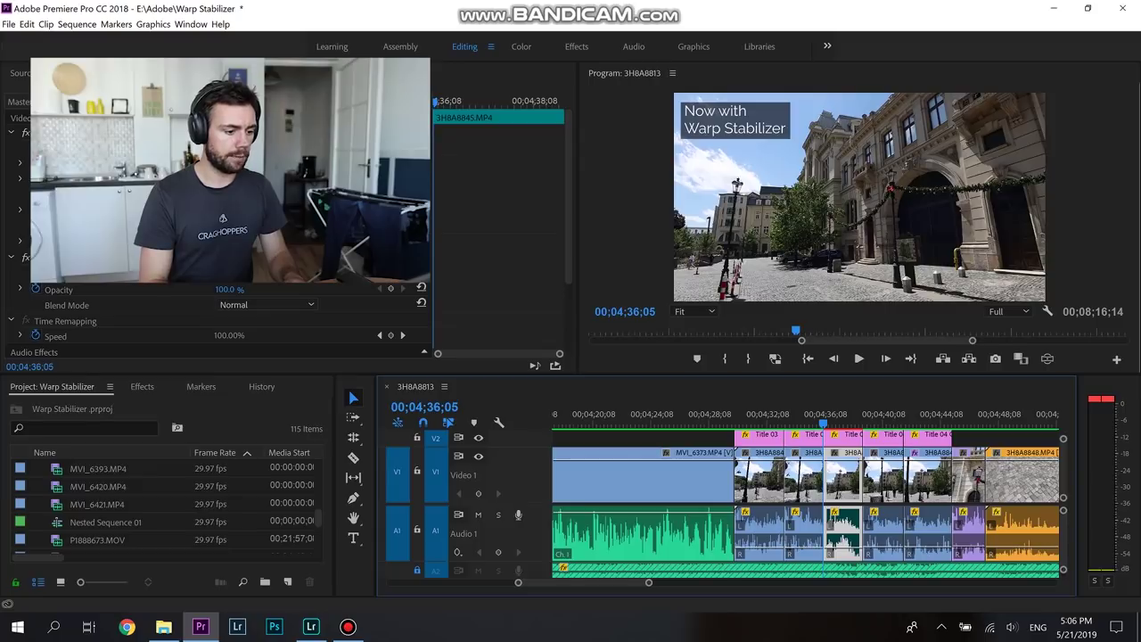
key(shift+7)
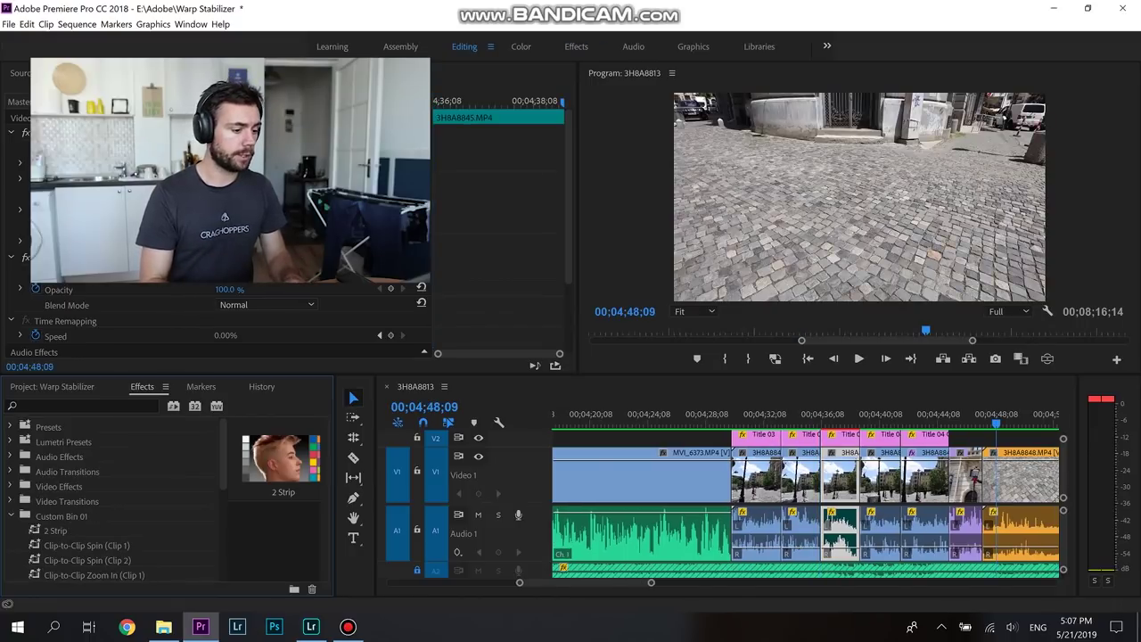
key(shift+f)
text(warp)
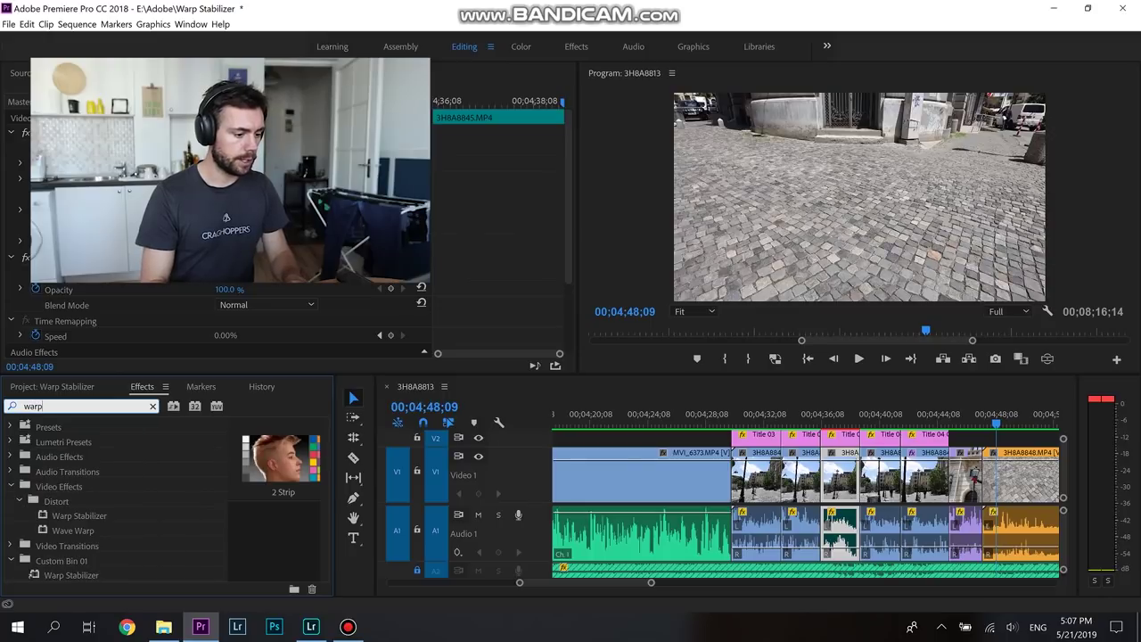
click(79, 515)
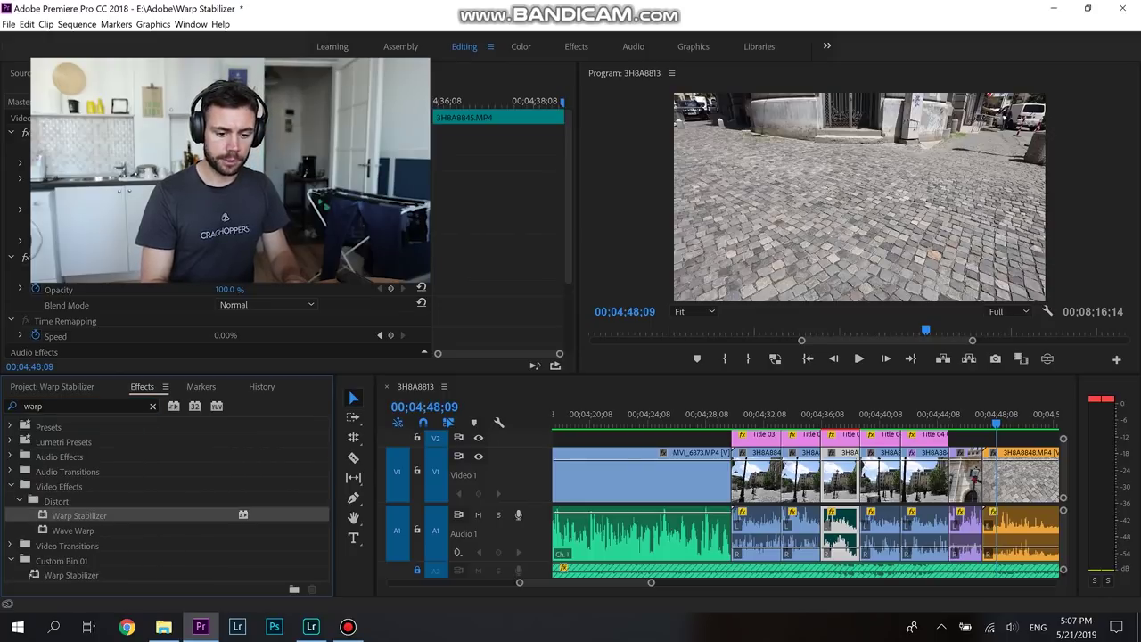
drag(79, 515, 833, 474)
click(840, 416)
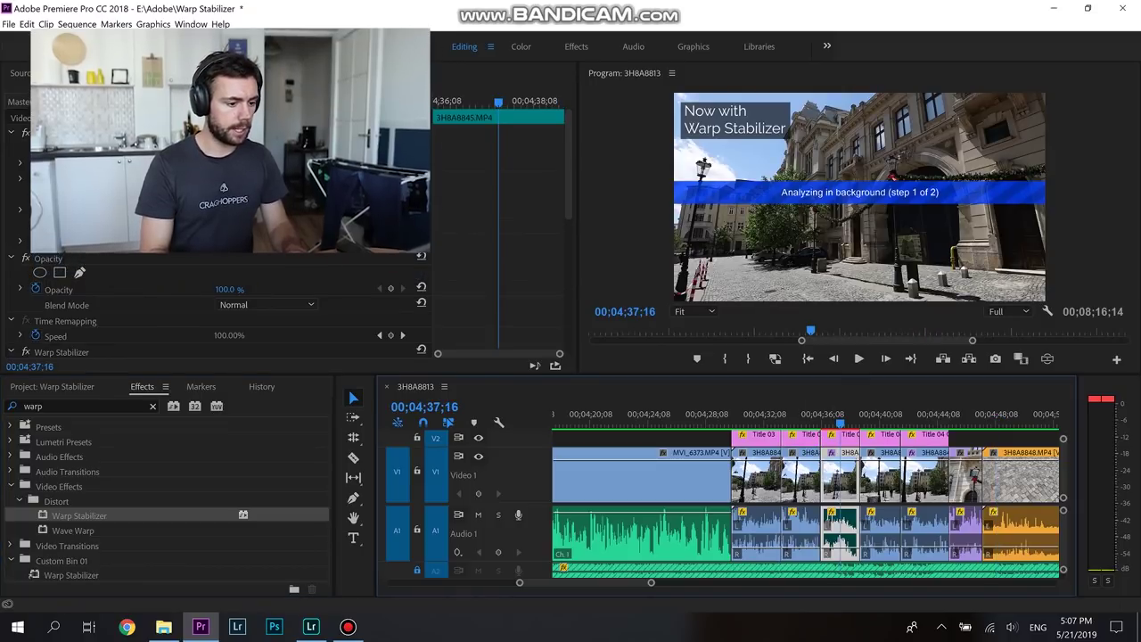
scroll(214, 303, down, 5)
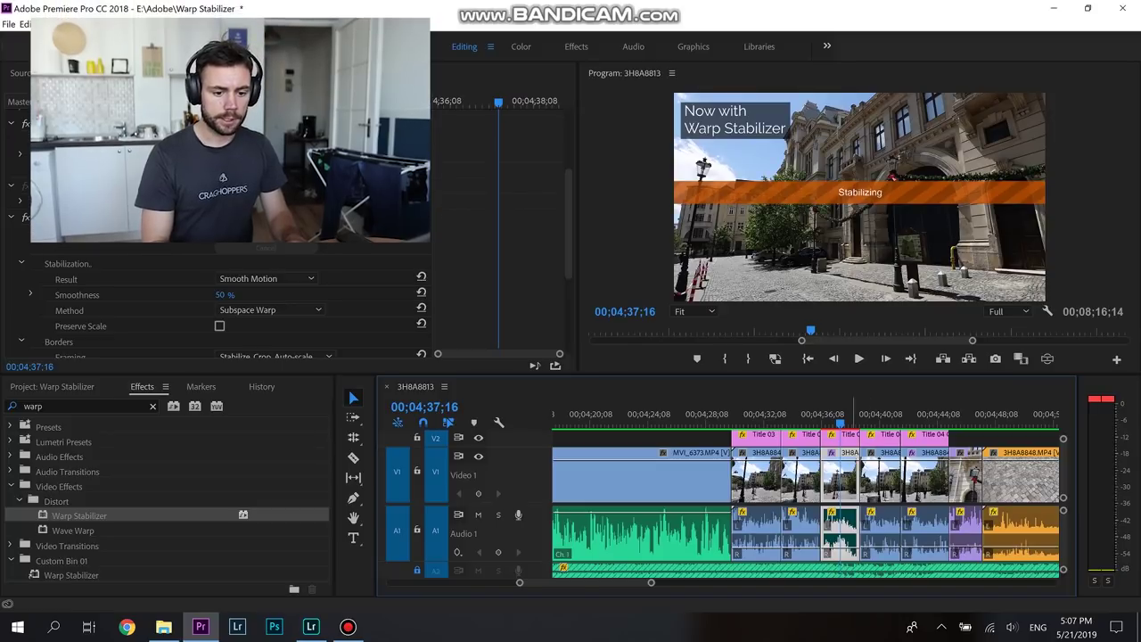
Play the Warp Stabilizer clip repeatedly and compare it with the preceding "Movie Digital IS Enabled Part 1" clip.
drag(841, 415, 781, 416)
key(space)
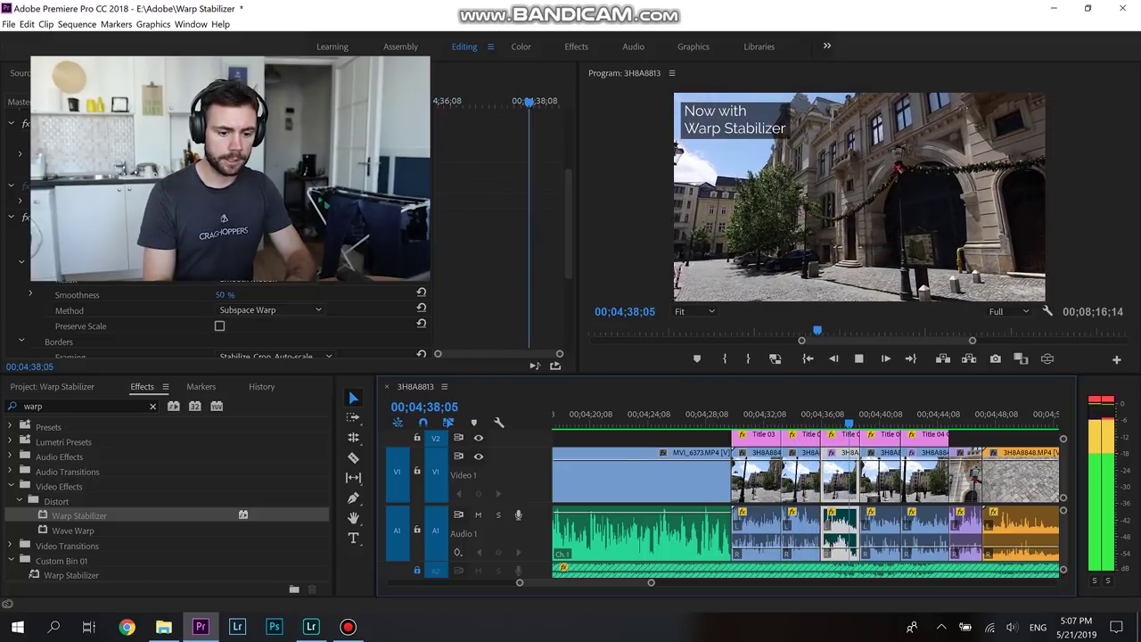
key(space)
key(Up)
key(Up)
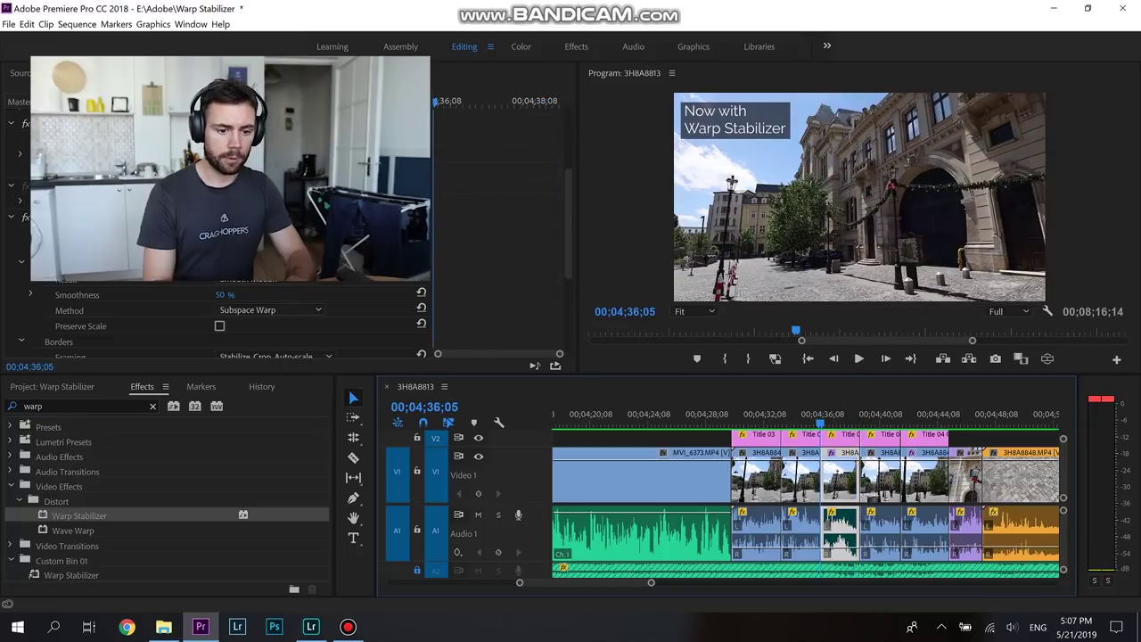
key(space)
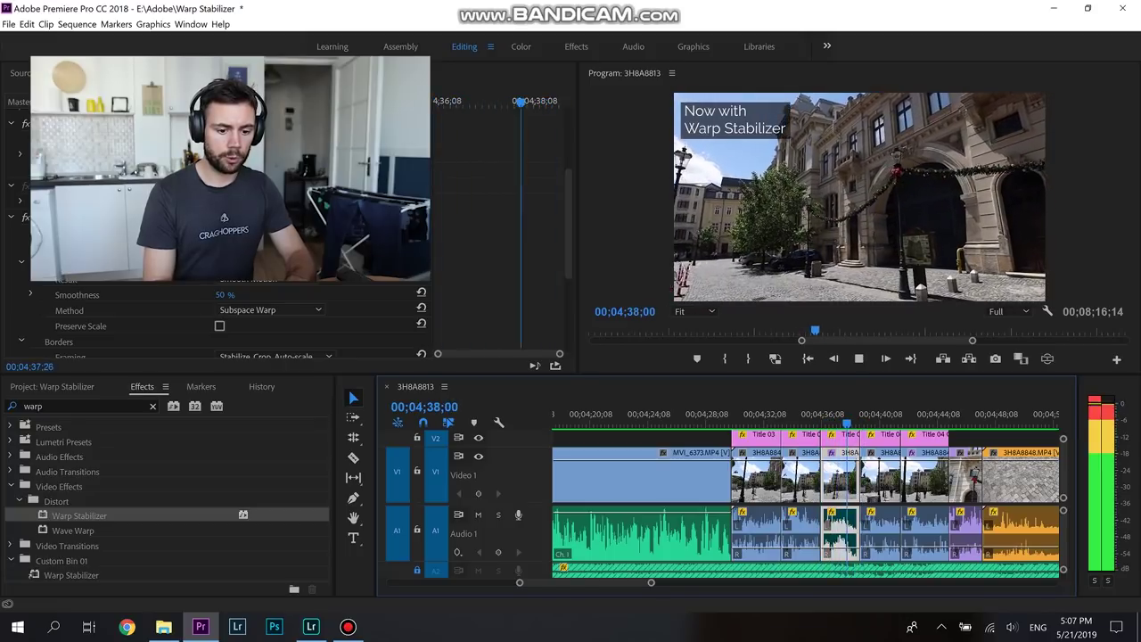
key(space)
key(Up)
key(Up)
key(Up)
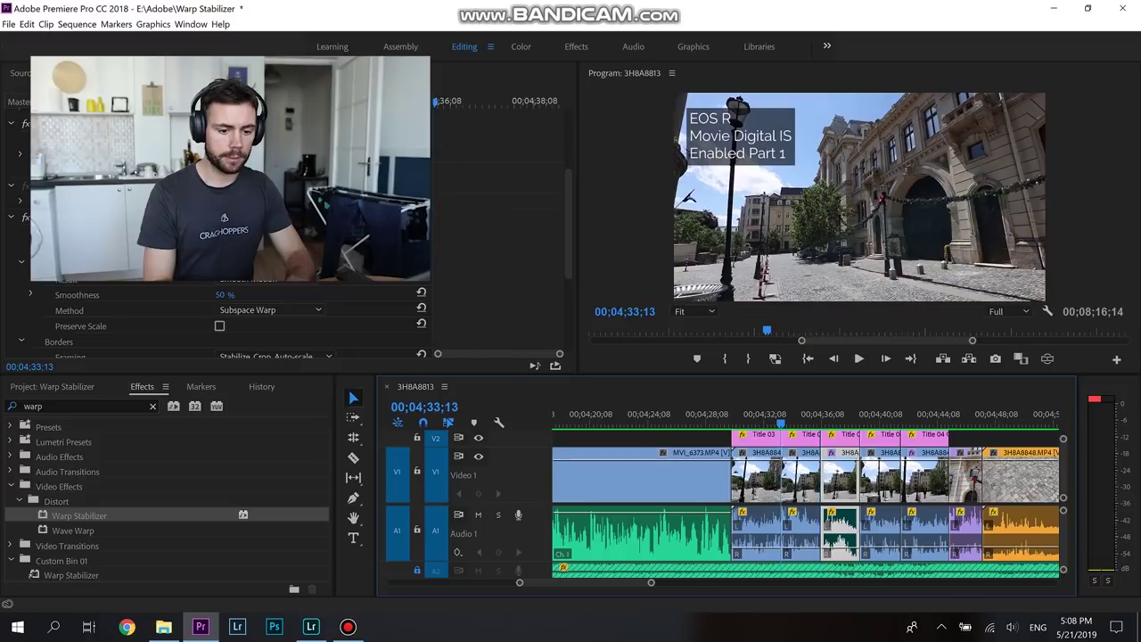
key(space)
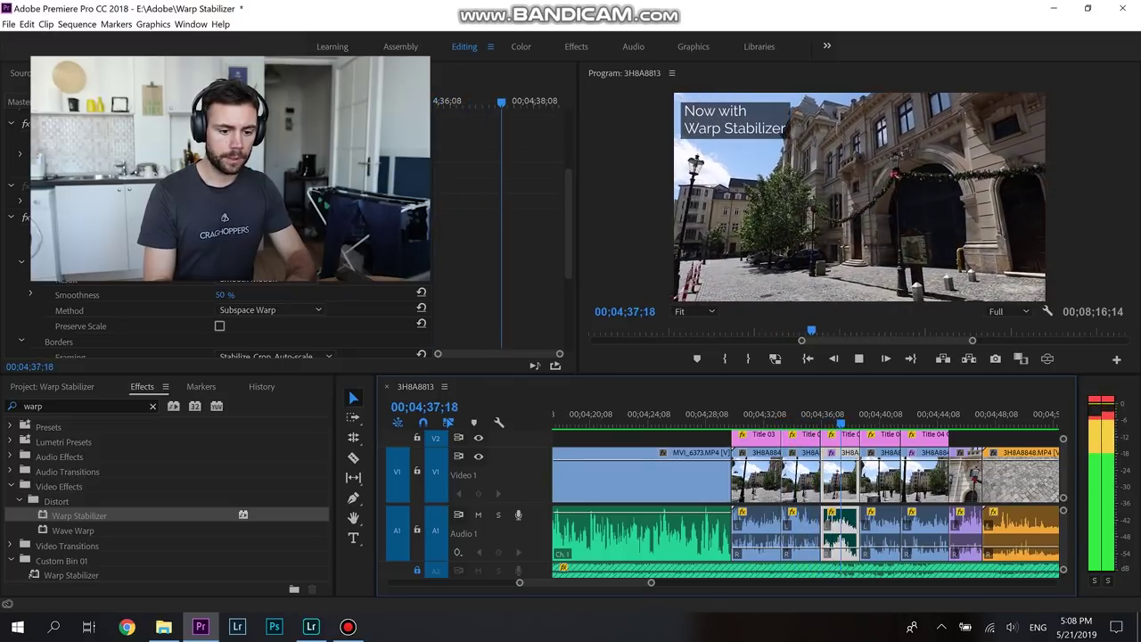
key(space)
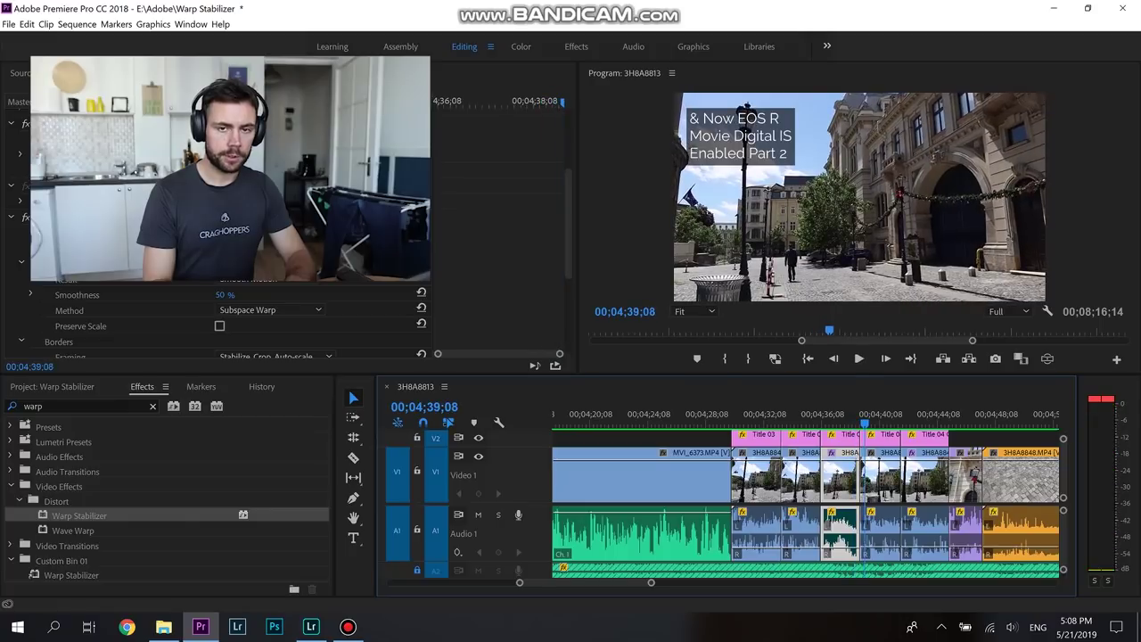
Review the unstabilized archway clip starting at 00;04;45;01, directly after the titled comparison clips.
key(Down)
key(Down)
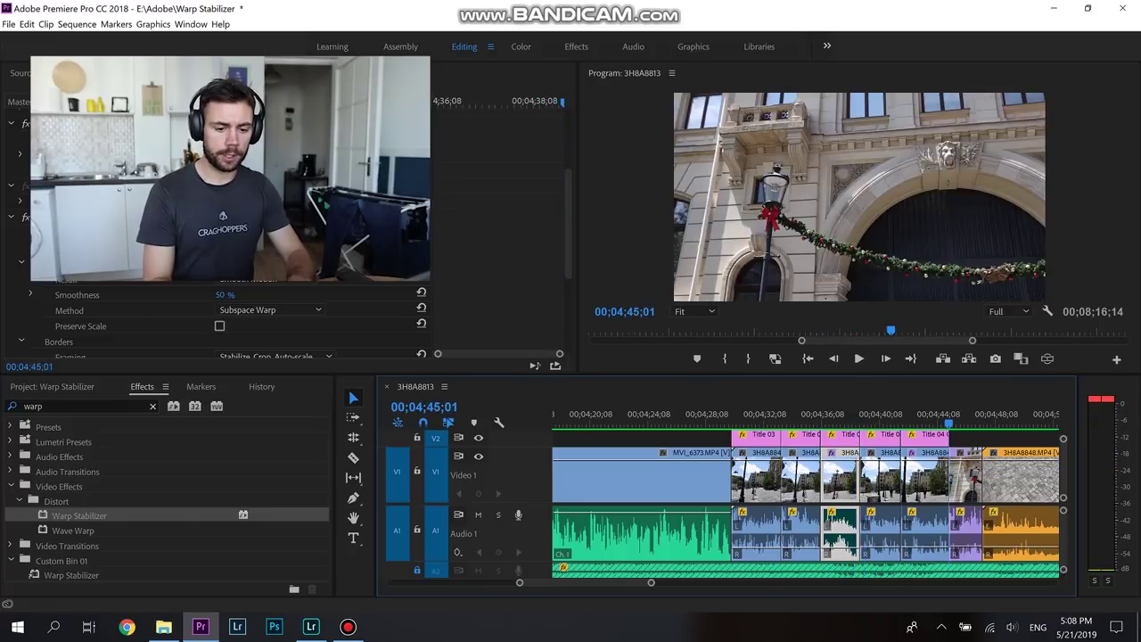
key(space)
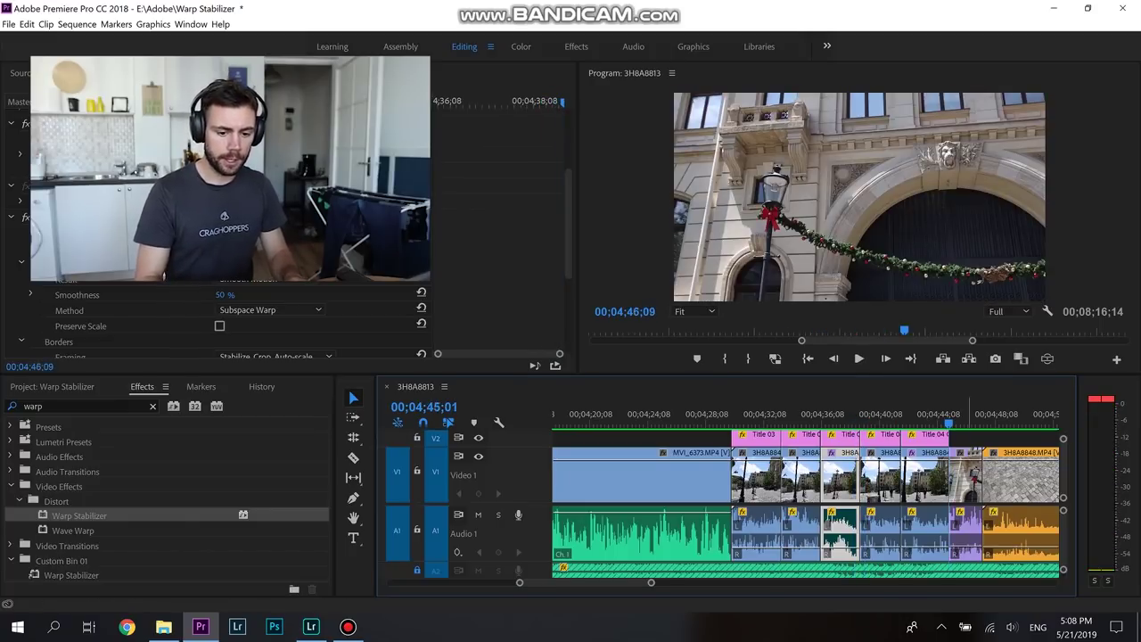
key(minus)
key(Up)
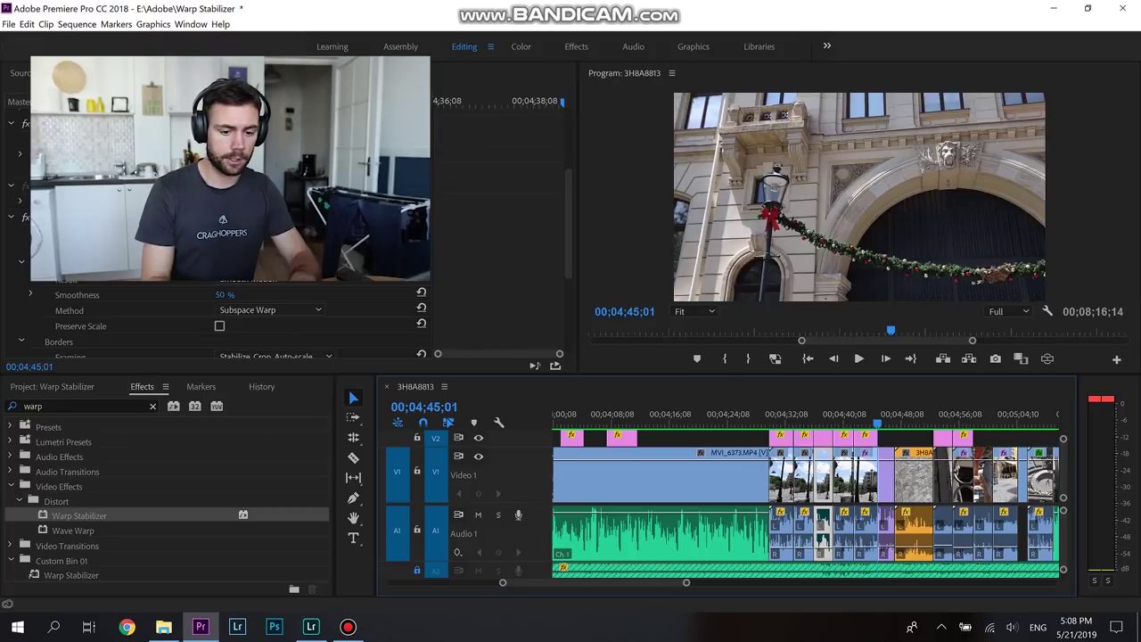
key(space)
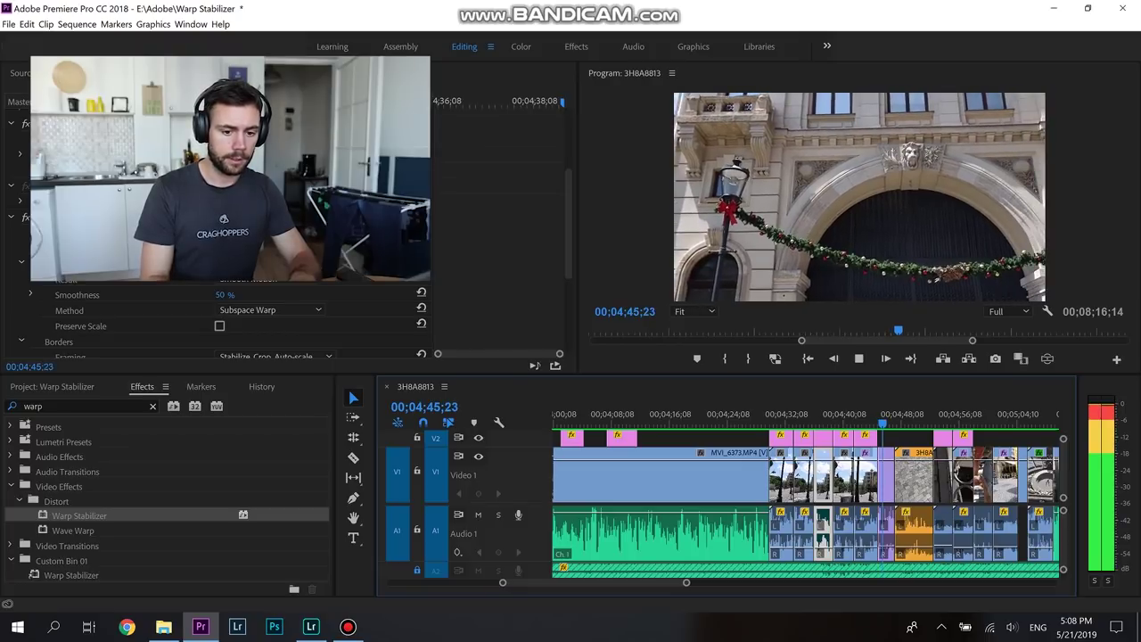
key(space)
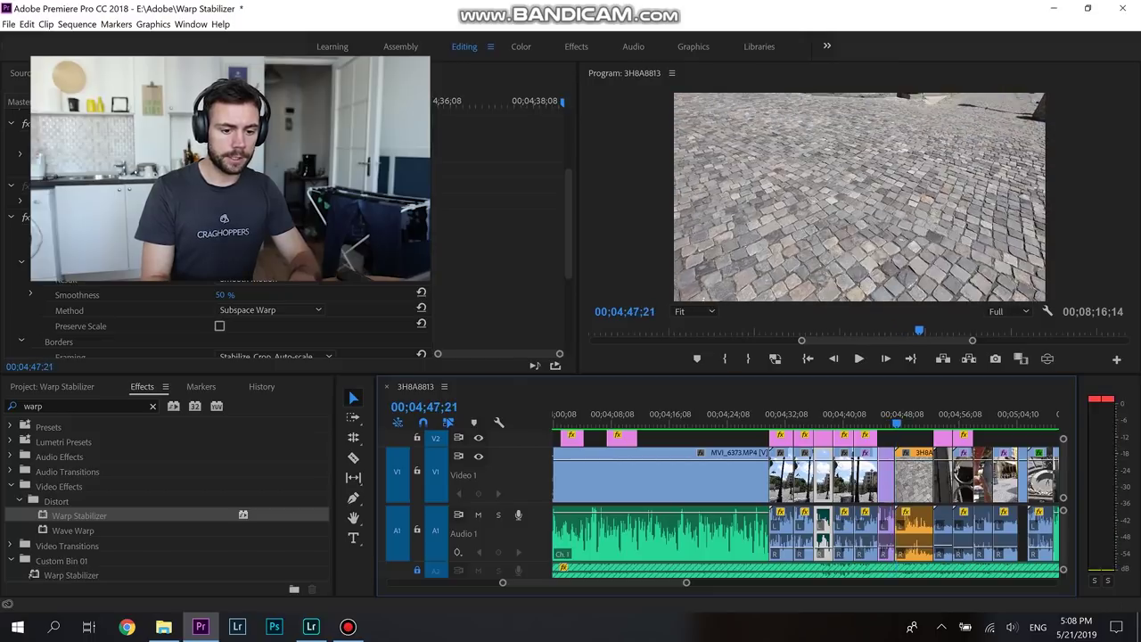
key(Up)
key(Up)
key(space)
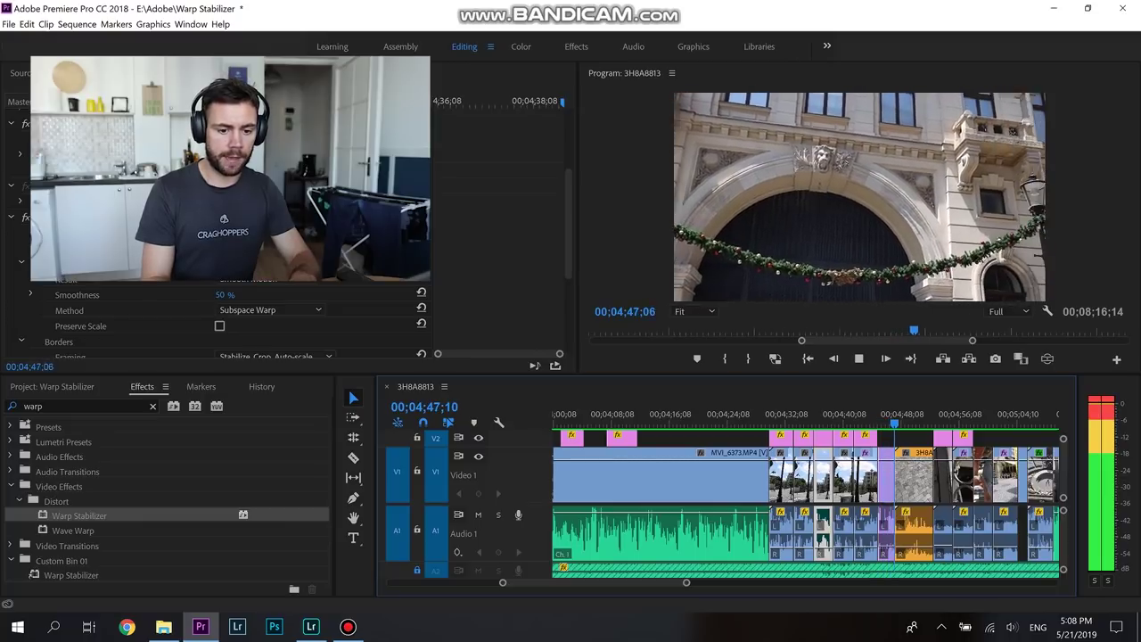
key(space)
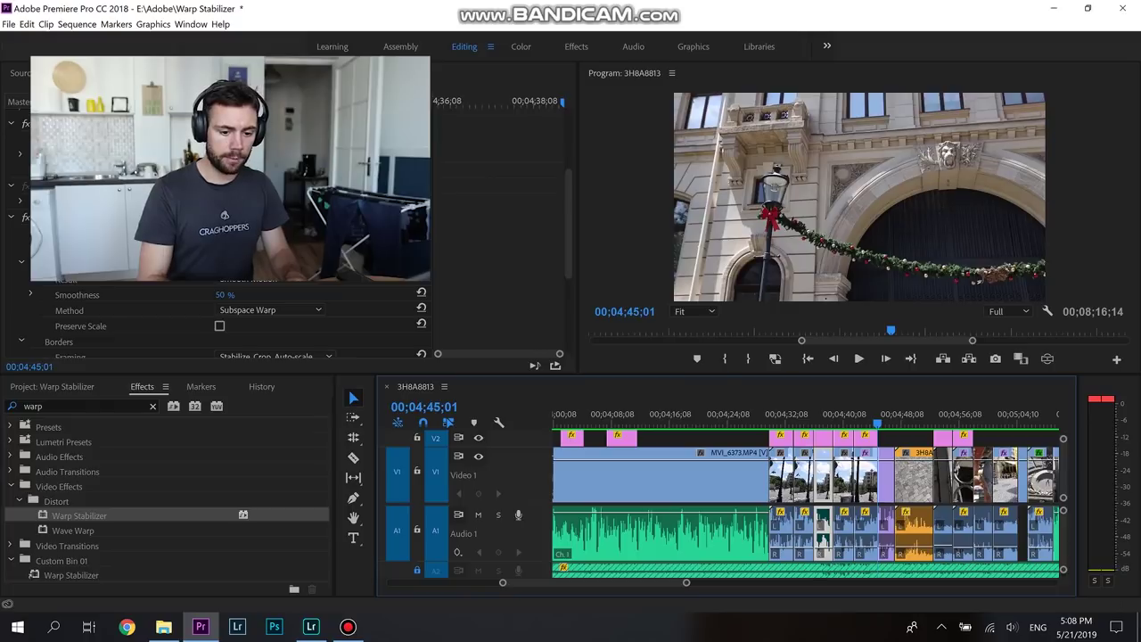
Apply Warp Stabilizer to the archway clip at 00;04;45;01 and play back the stabilized shot.
drag(79, 515, 886, 477)
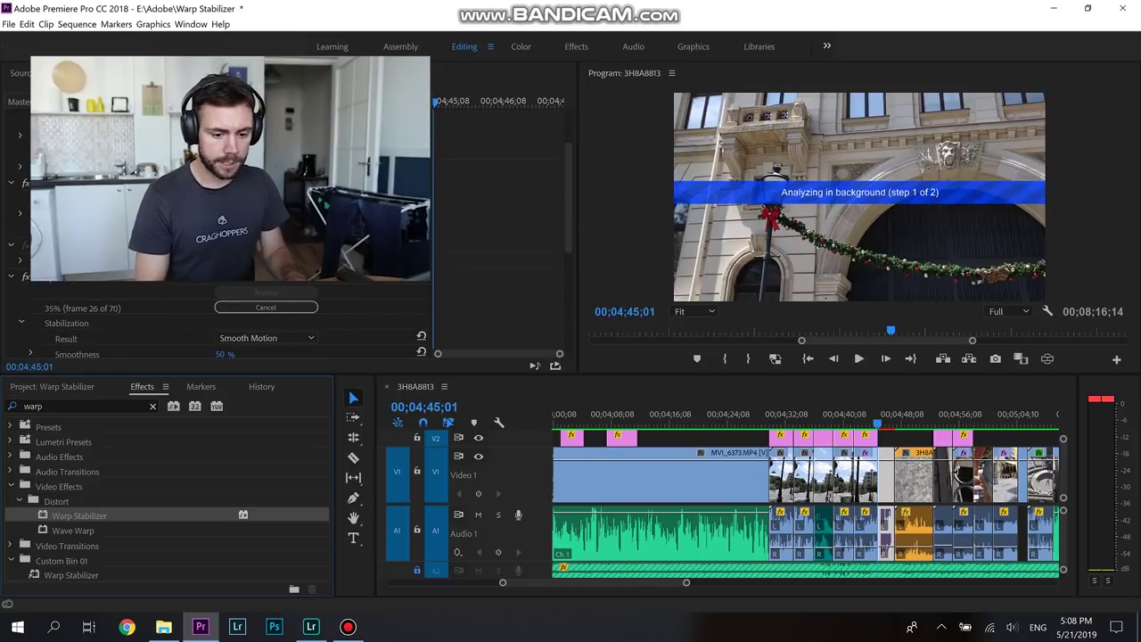
click(886, 413)
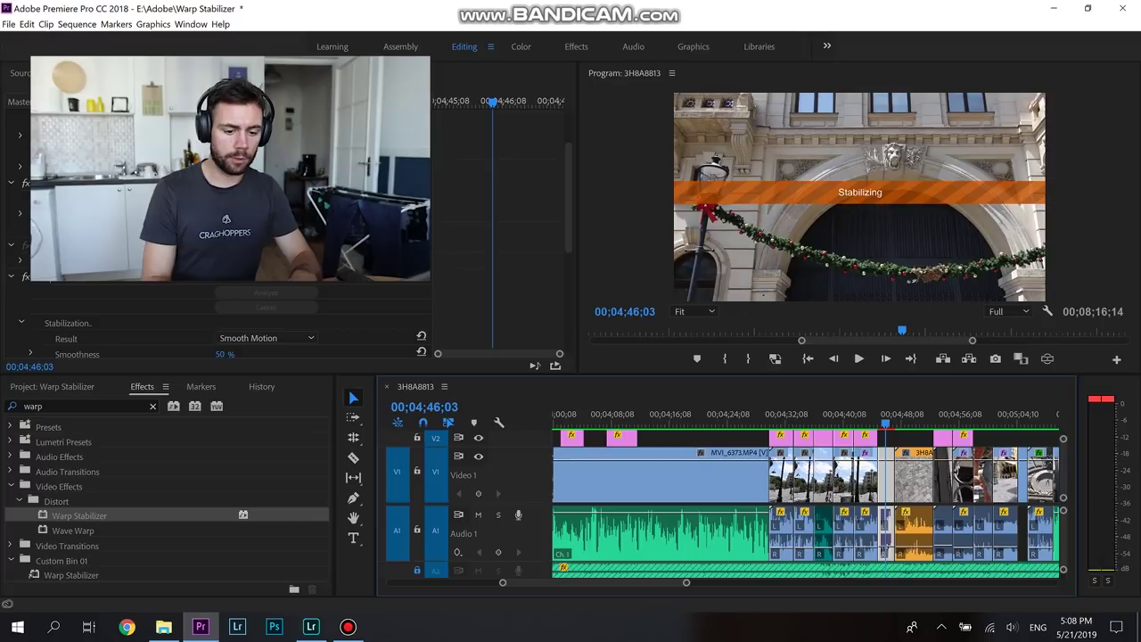
key(Up)
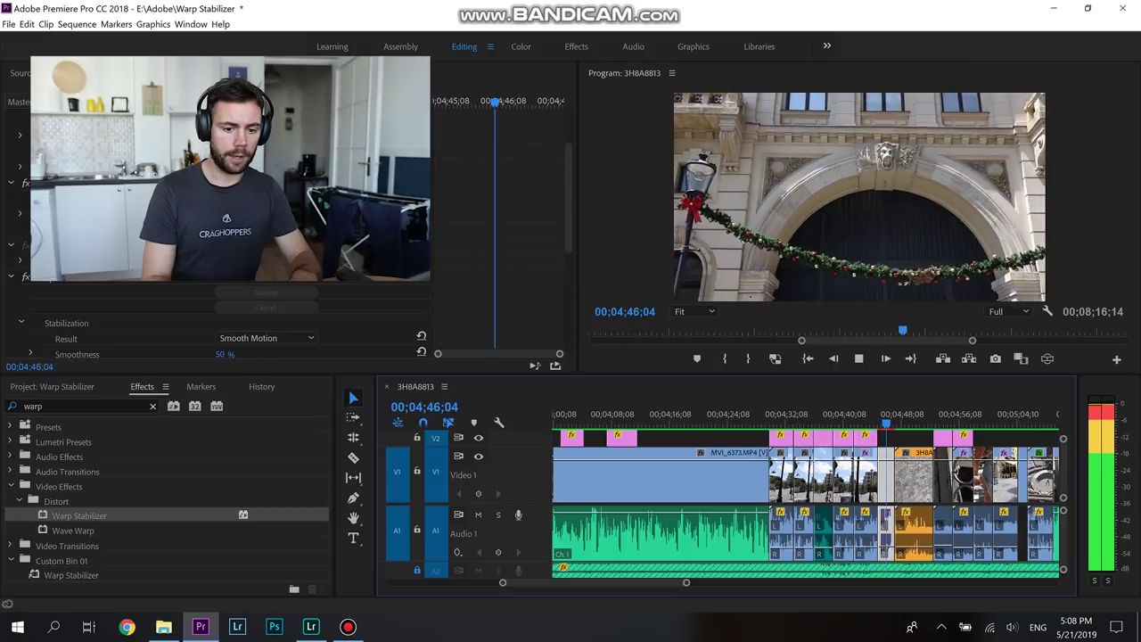
key(Up)
key(Up)
key(space)
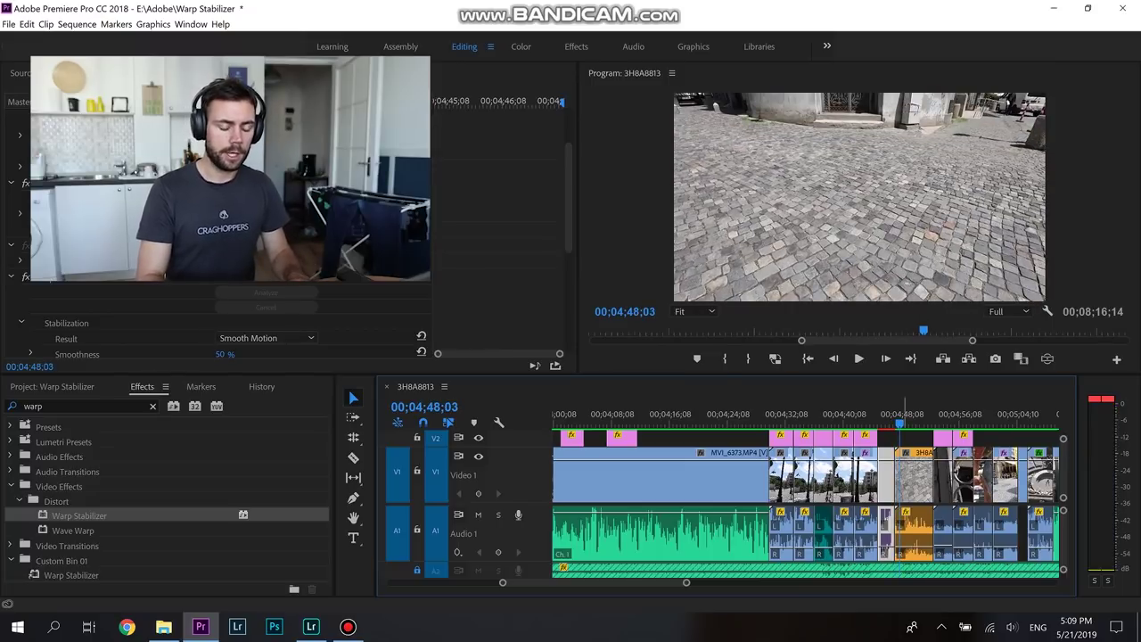
Select clip 3H8A8848.MP4 and play it from its start to examine the unstabilized tilt from the cobblestones to the building.
click(918, 478)
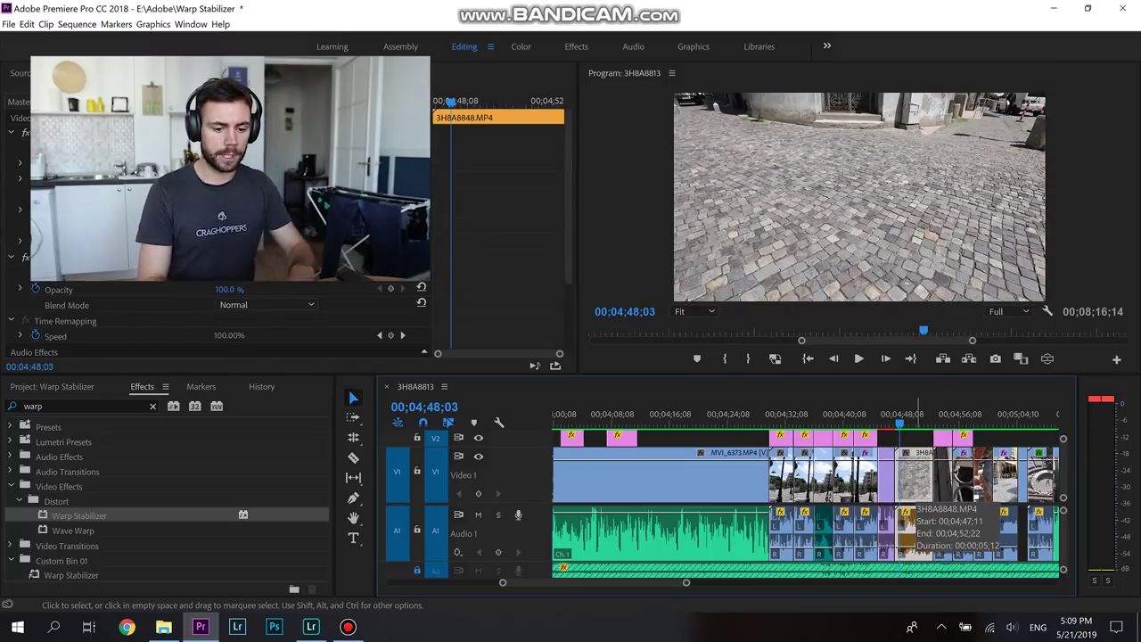
key(Up)
key(space)
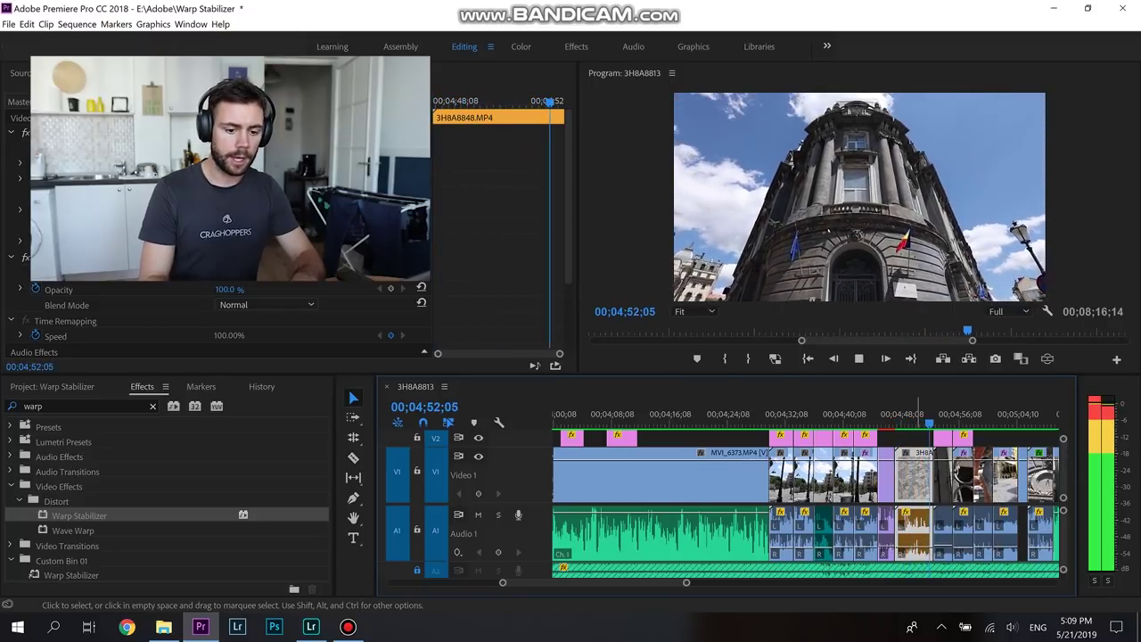
key(Up)
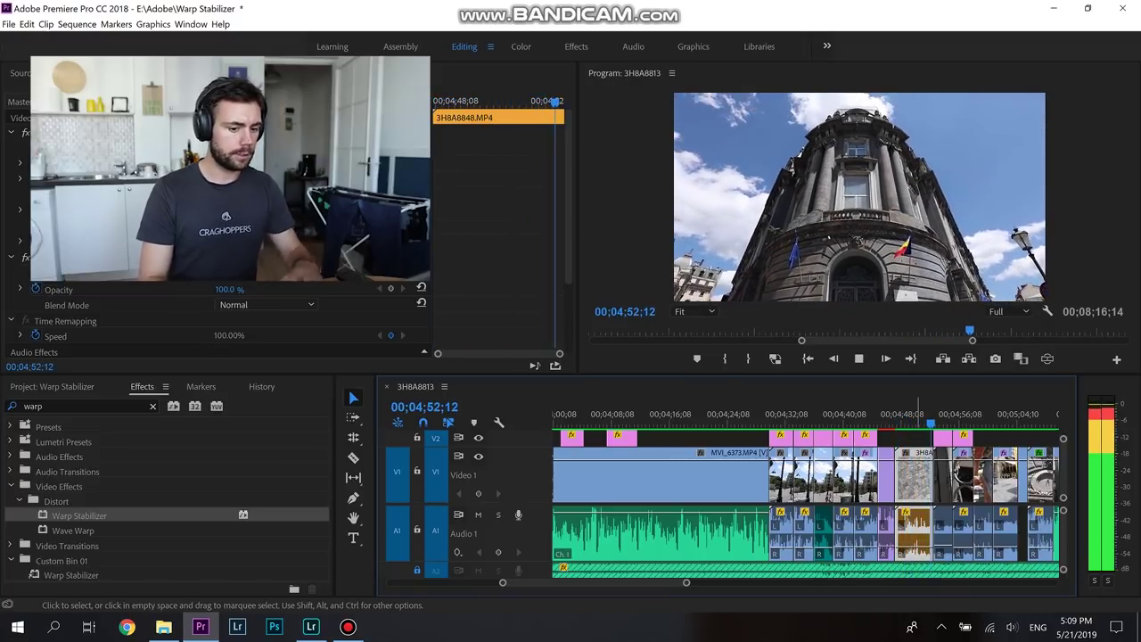
key(space)
Apply the Warp Stabilizer effect to clip 3H8A8848.MP4 and place the playhead within the clip.
key(shift+7)
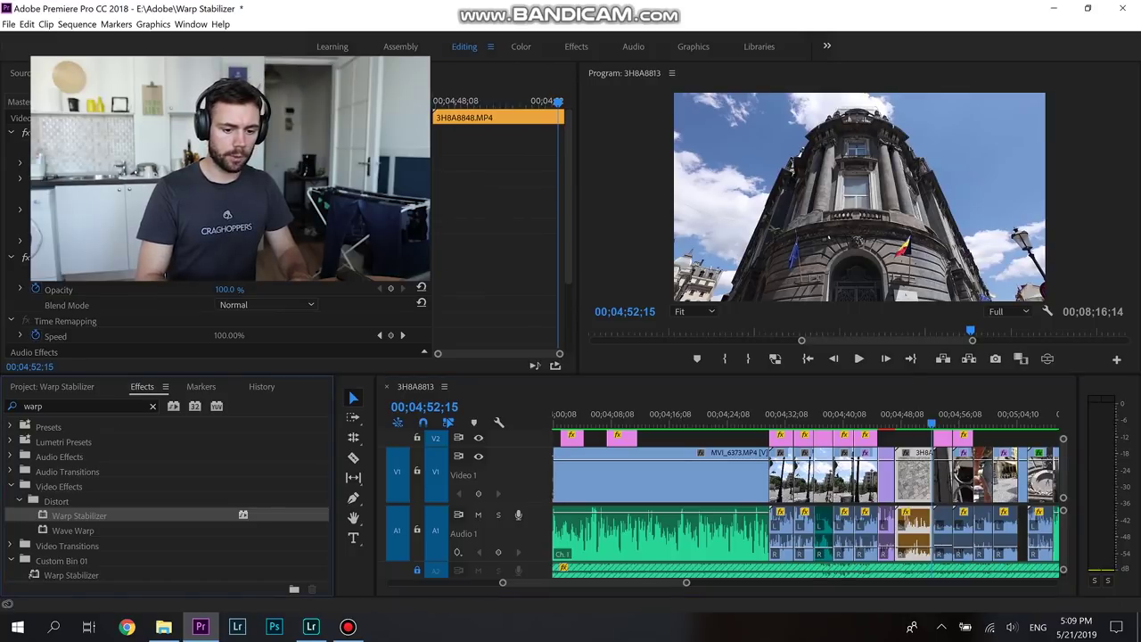
drag(79, 516, 921, 480)
click(917, 414)
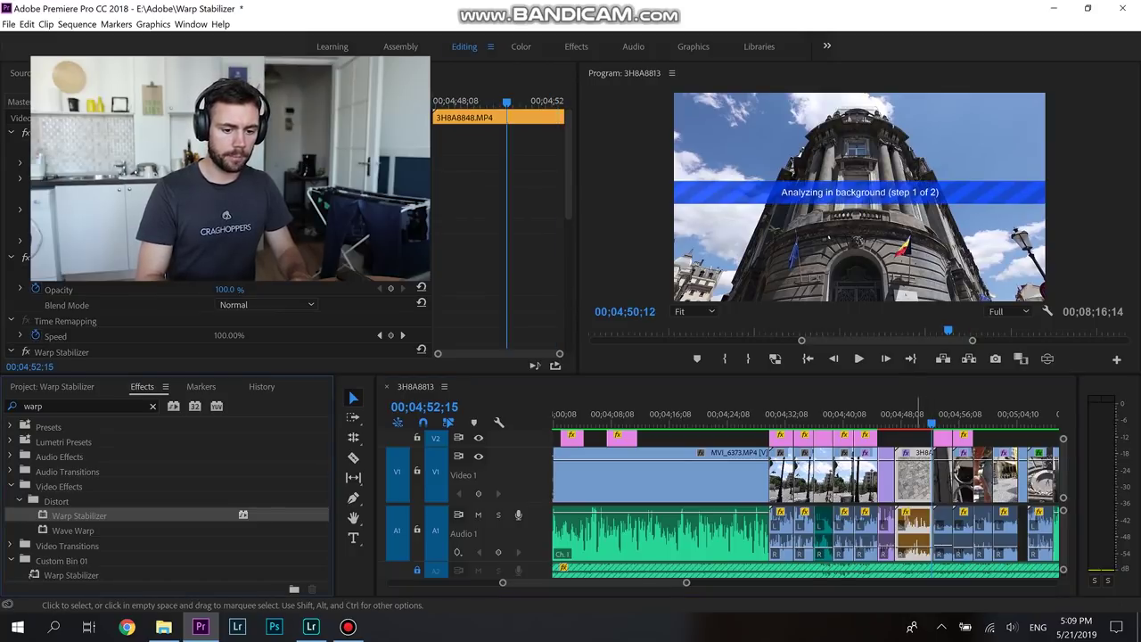
drag(917, 414, 914, 414)
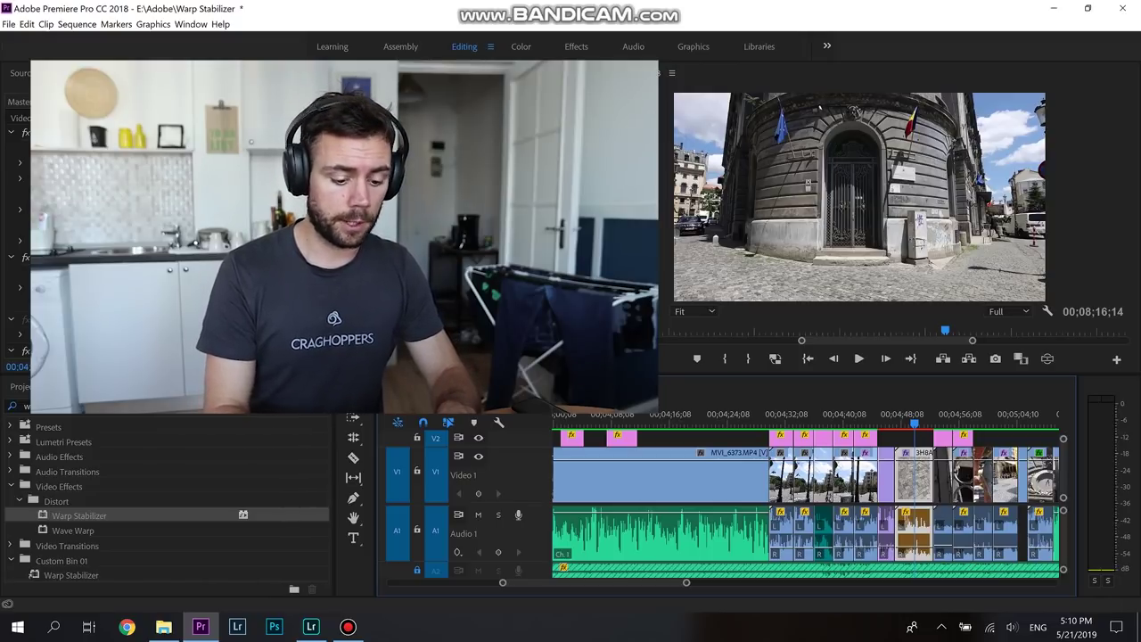
Play back the stabilized clip 3H8A8848.MP4 to examine the building shot for warping and smoothness.
key(space)
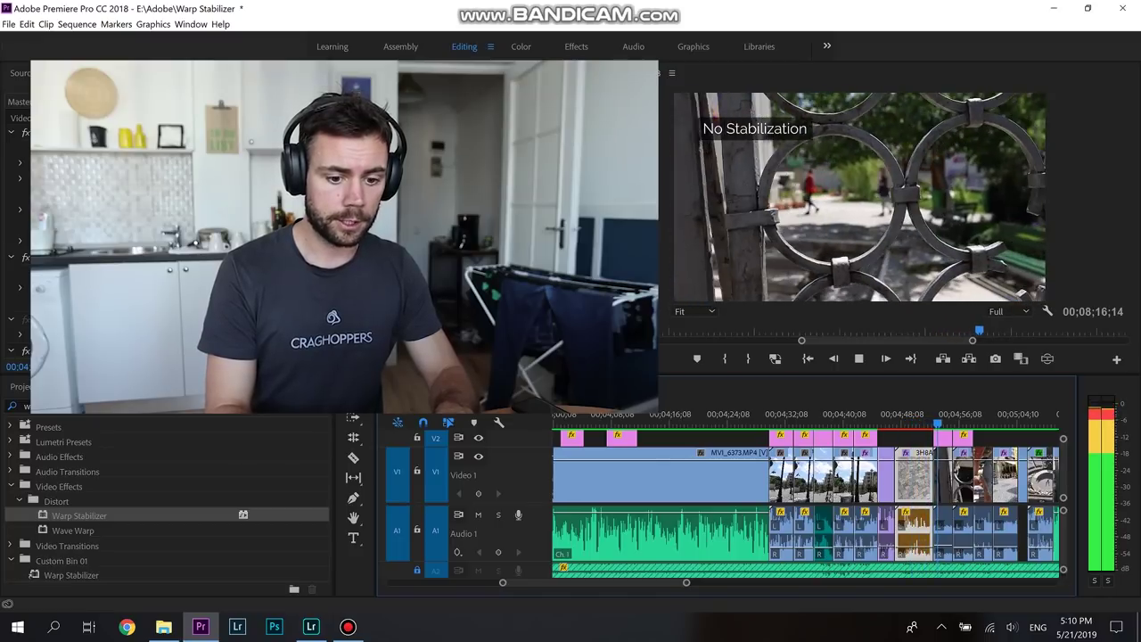
key(space)
key(Up)
key(space)
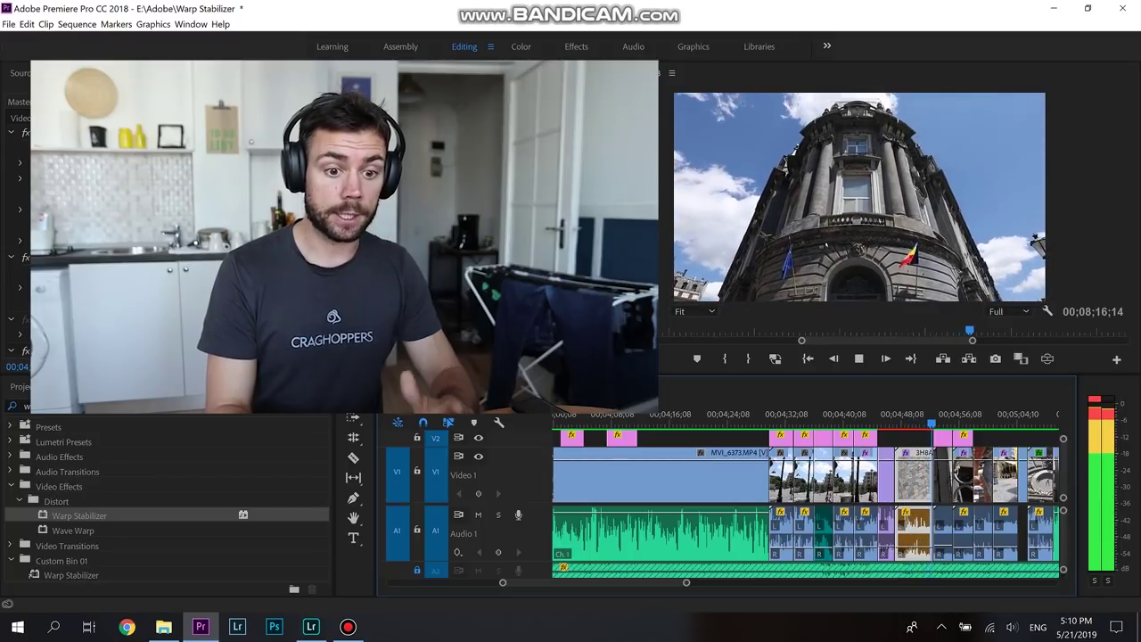
key(space)
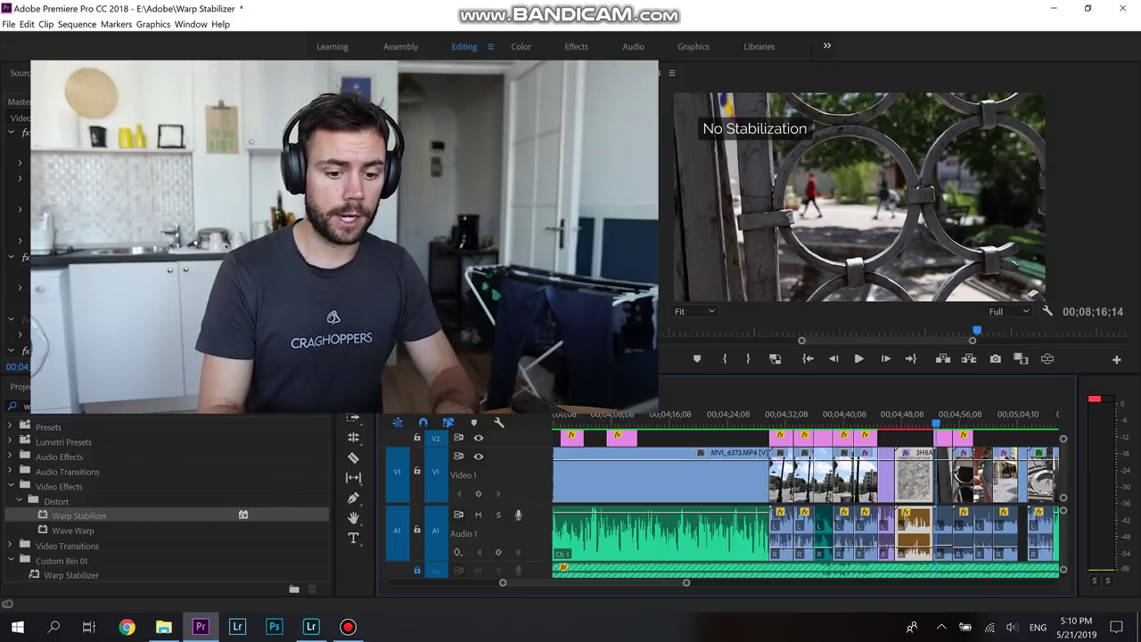